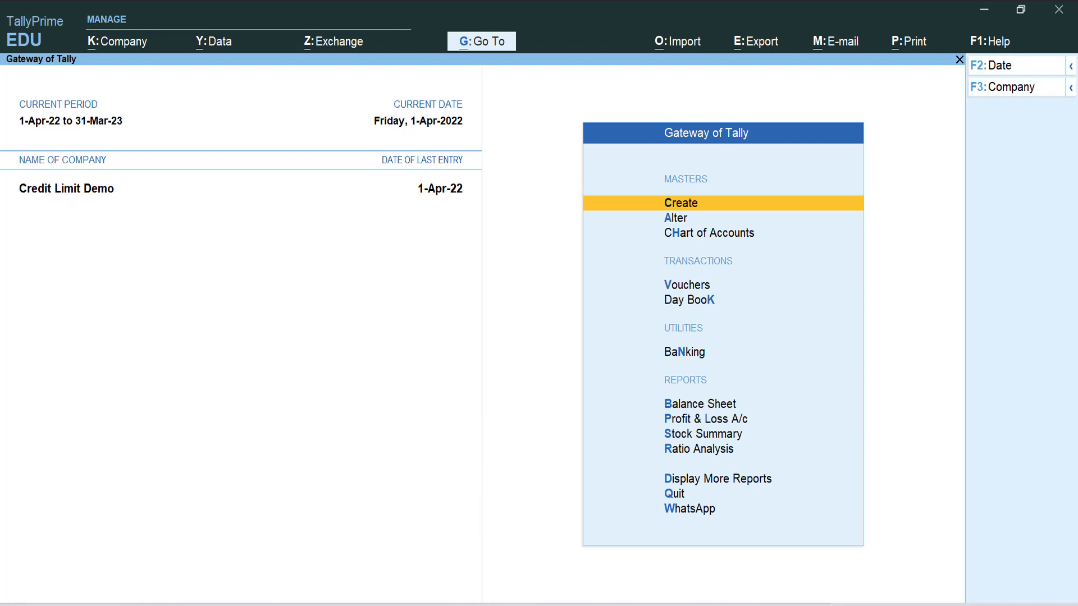
Start a new ledger named RD Traders under the Sundry Debtors group.
{"action": "key", "text": "Return"}
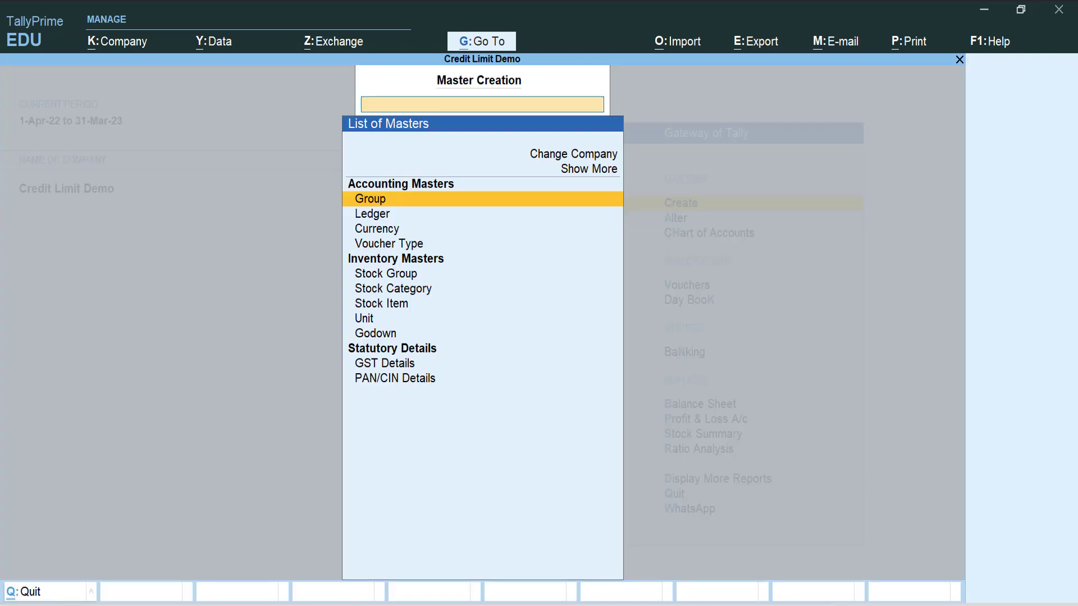
{"action": "key", "text": "Down"}
{"action": "key", "text": "Return"}
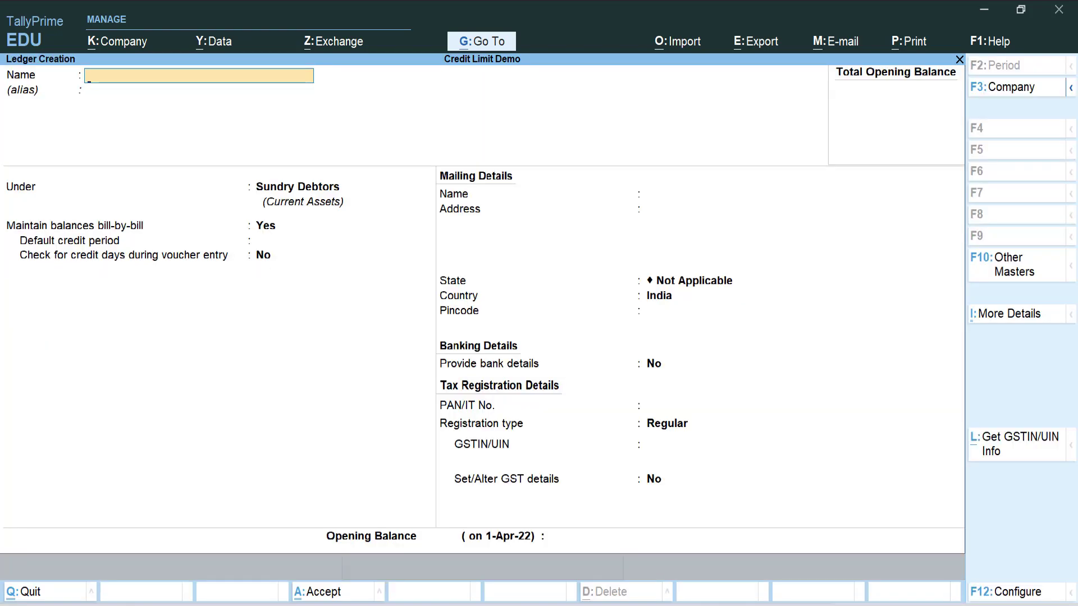
{"action": "type", "text": "RD Traders"}
{"action": "key", "text": "Return"}
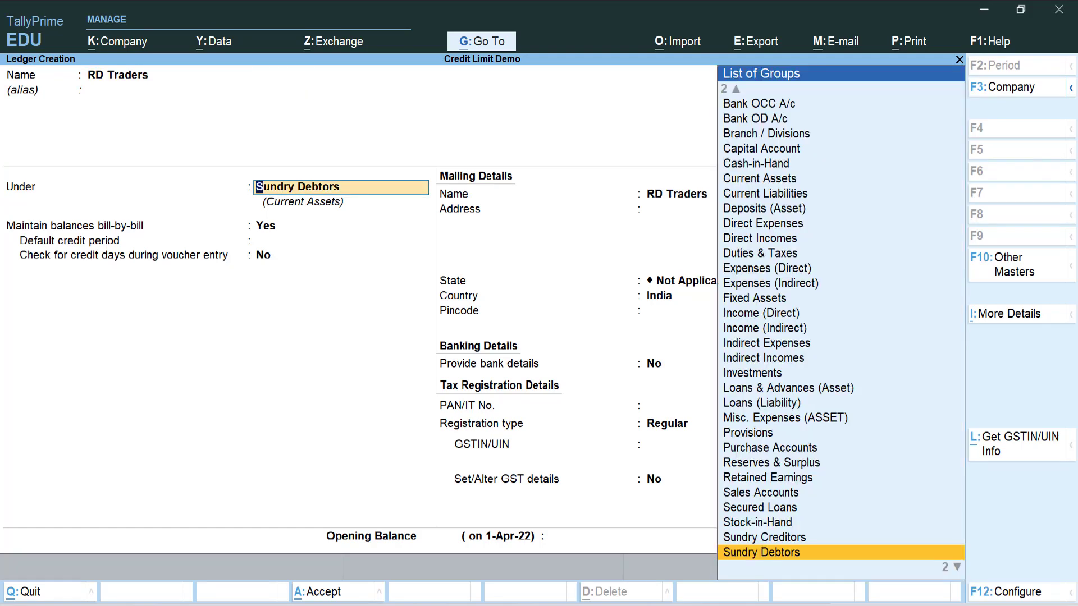
{"action": "key", "text": "Return"}
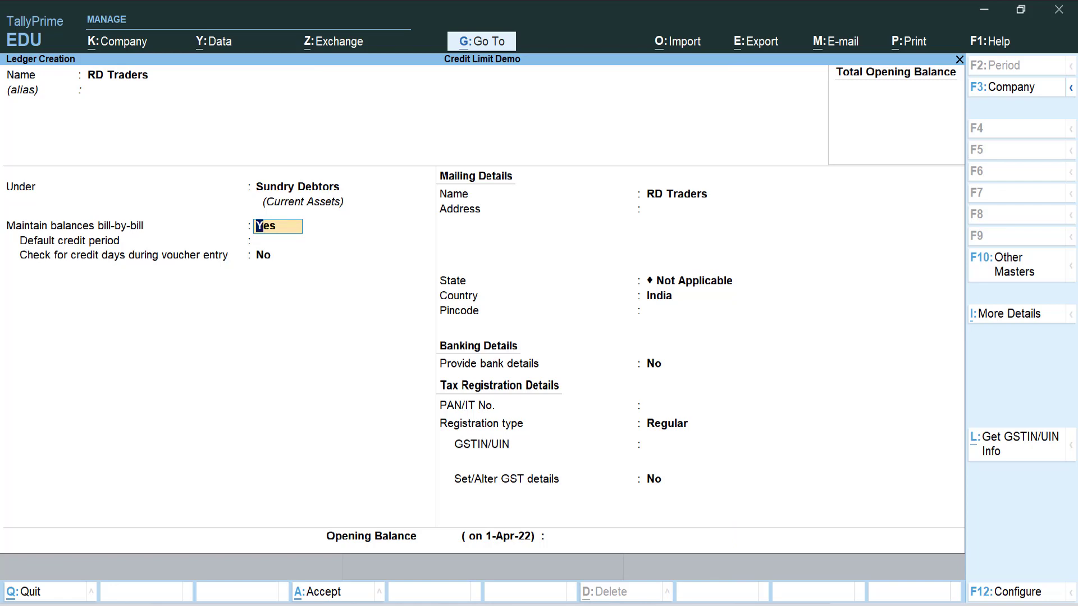
Enable the Provide Credit Limits option in the ledger configuration and accept the configuration.
{"action": "key", "text": "F12"}
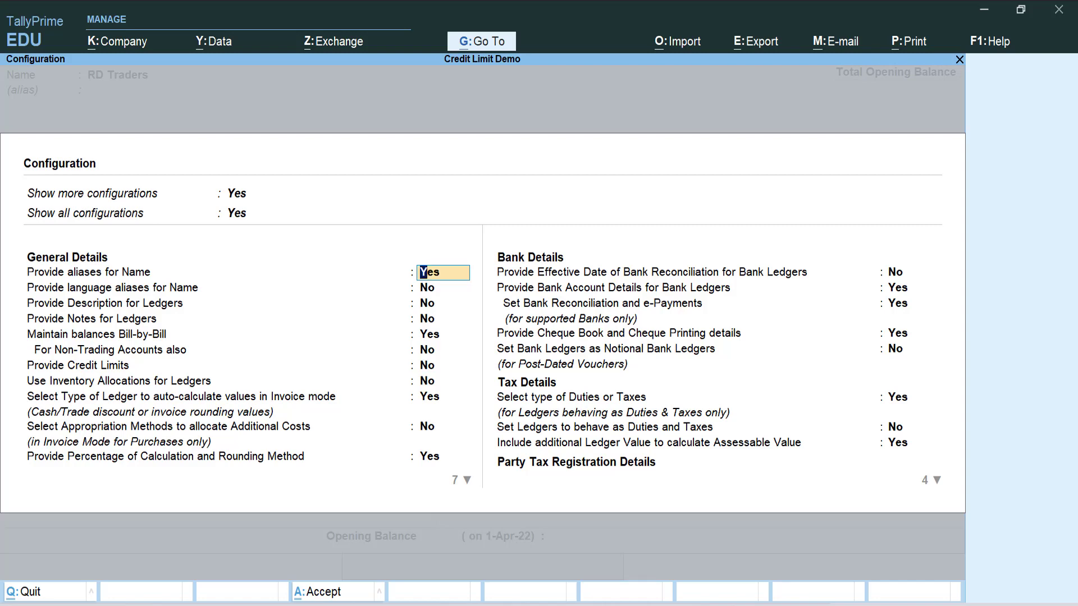
{"action": "key", "text": "Down"}
{"action": "key", "text": "Down"}
{"action": "key", "text": "Down"}
{"action": "key", "text": "Down"}
{"action": "key", "text": "Down"}
{"action": "key", "text": "Down"}
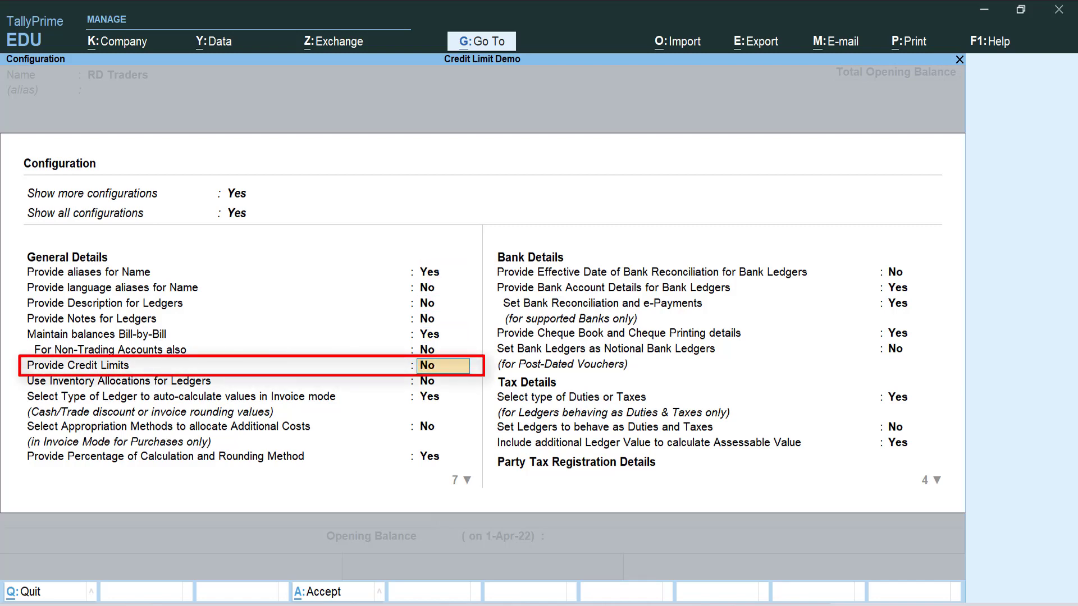
{"action": "type", "text": "y"}
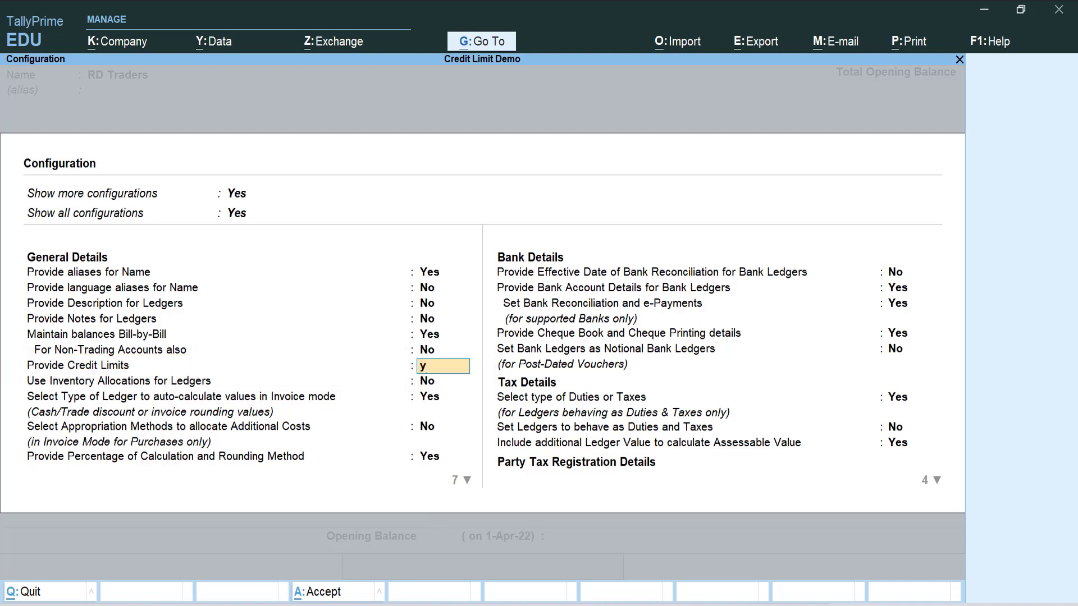
{"action": "key", "text": "ctrl"}
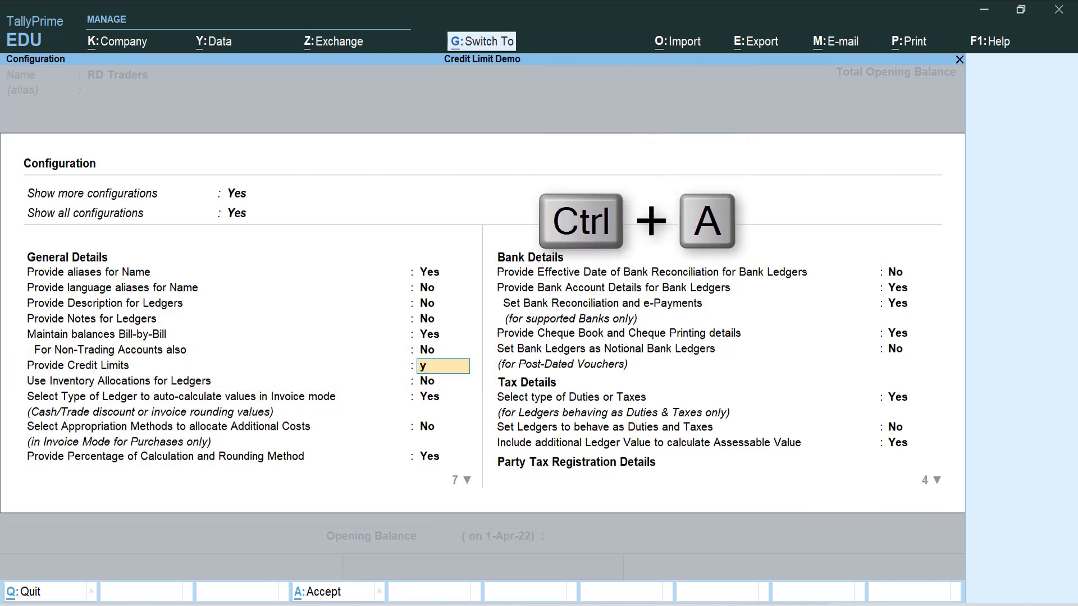
{"action": "key", "text": "ctrl+a"}
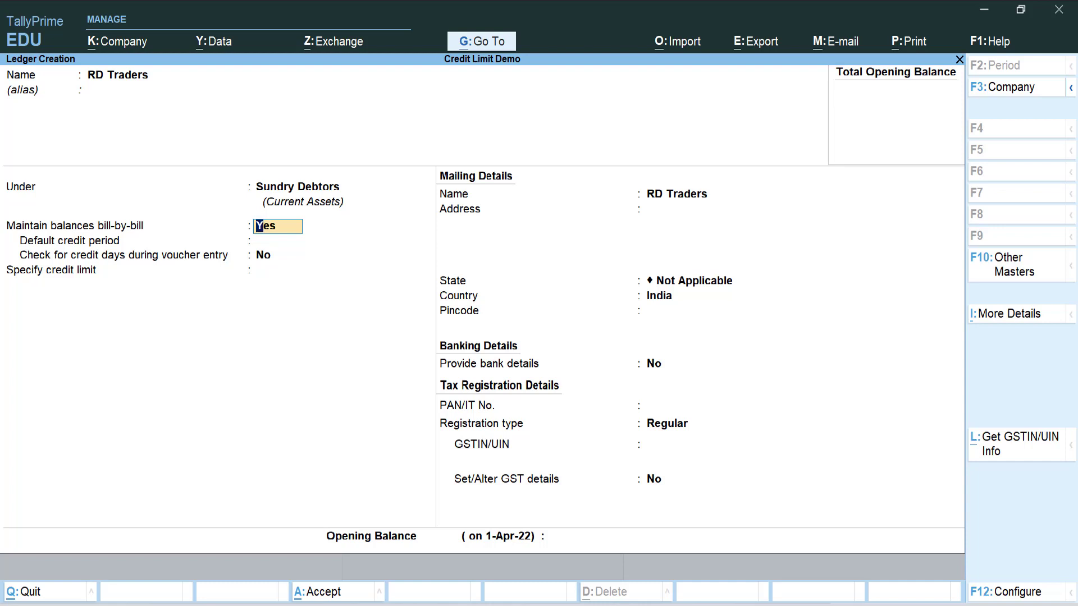
Set the credit limit of the RD Traders ledger to 5000, keeping bill-by-bill balances enabled.
{"action": "key", "text": "Return"}
{"action": "key", "text": "Return"}
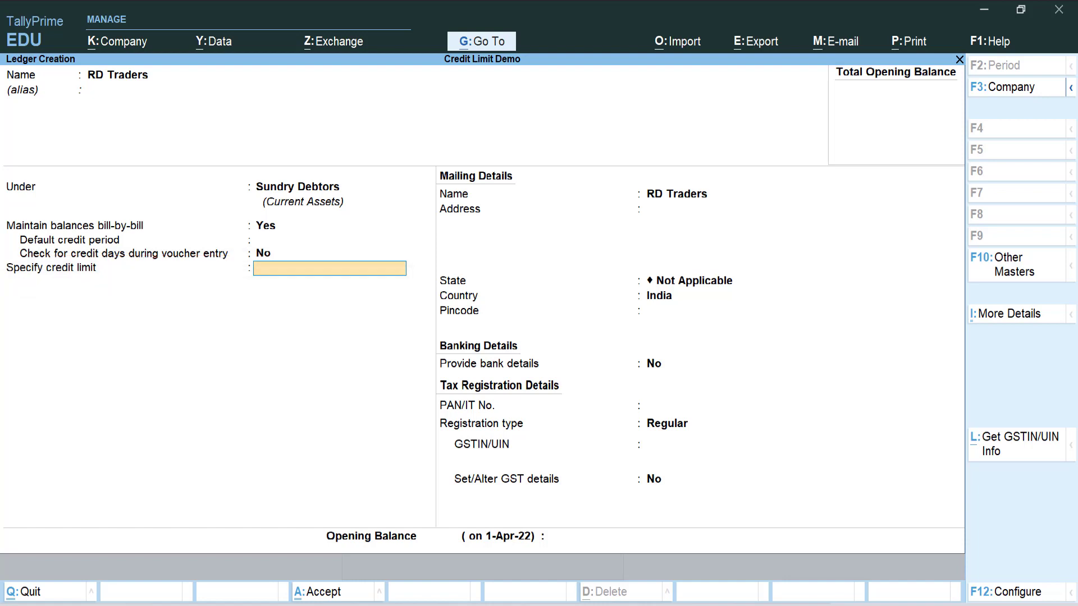
{"action": "type", "text": "500"}
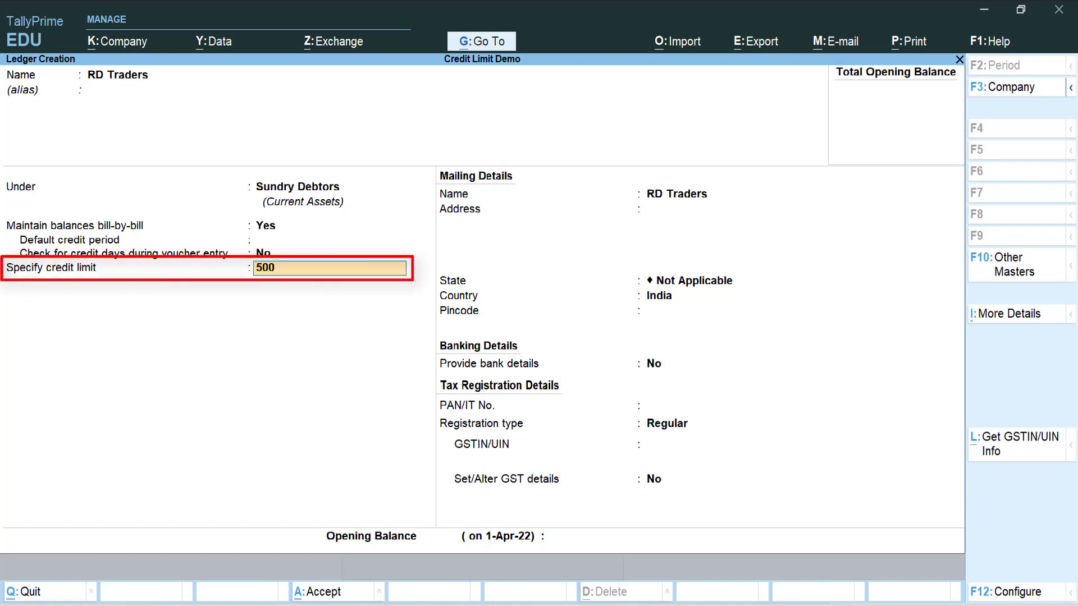
{"action": "type", "text": "0"}
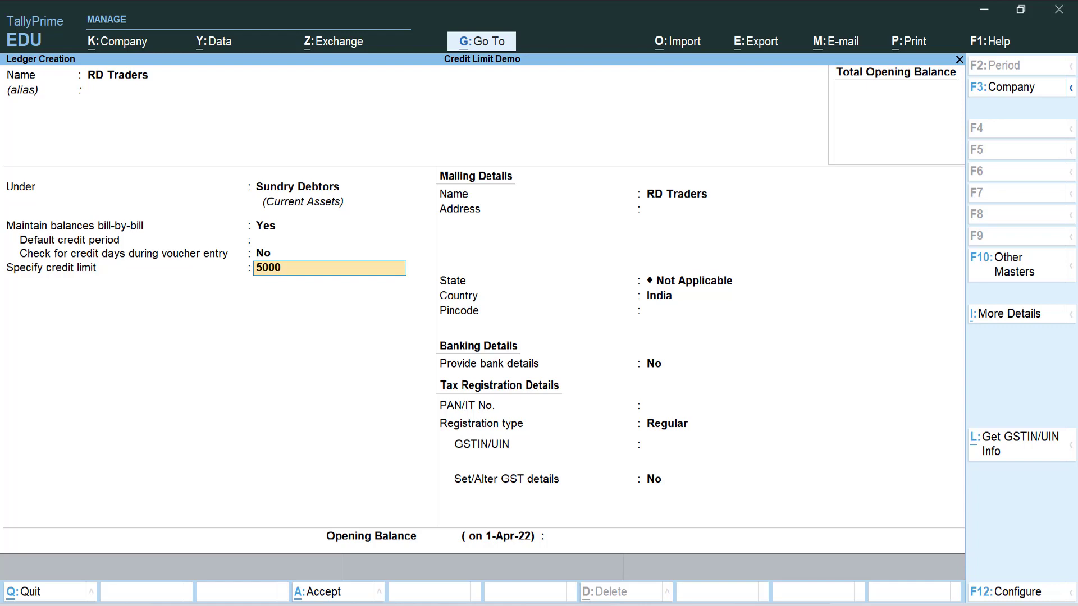
{"action": "key", "text": "Return"}
Complete the ledger's details with Delhi as the state, the pincode and the GSTIN, and save the ledger.
{"action": "key", "text": "Return"}
{"action": "key", "text": "Return"}
{"action": "key", "text": "Return"}
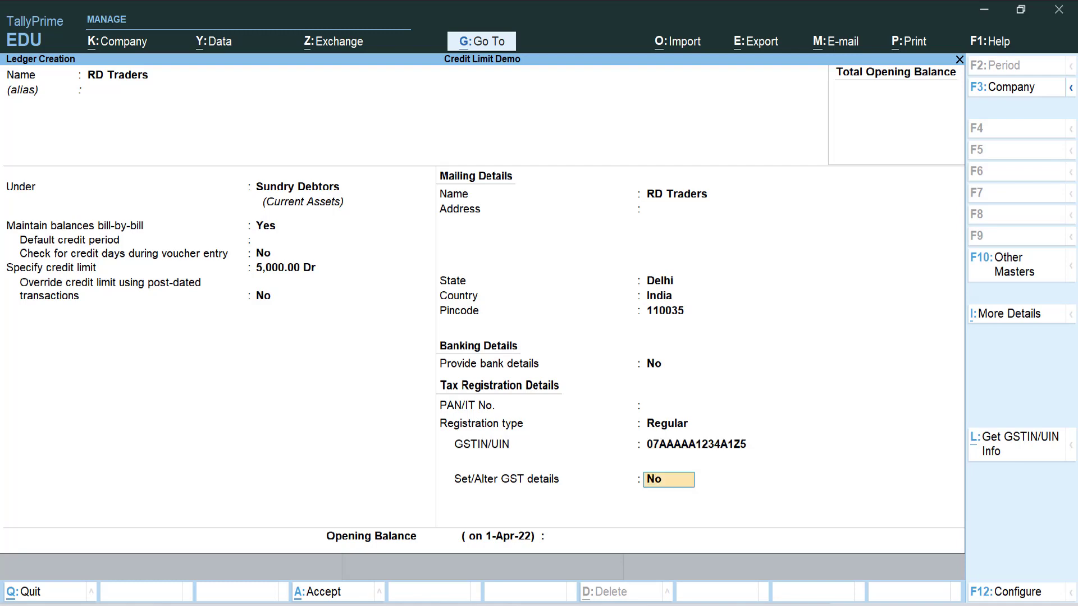
{"action": "key", "text": "ctrl+a"}
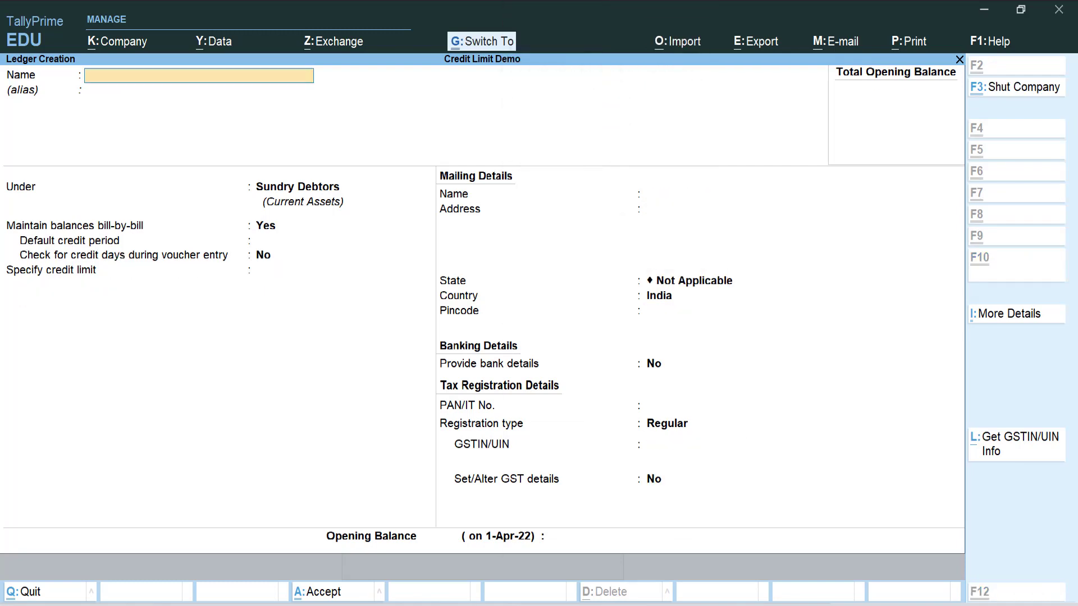
{"action": "key", "text": "Escape"}
Open a new sales voucher and select RD Traders as the party account.
{"action": "key", "text": "Down"}
{"action": "key", "text": "Down"}
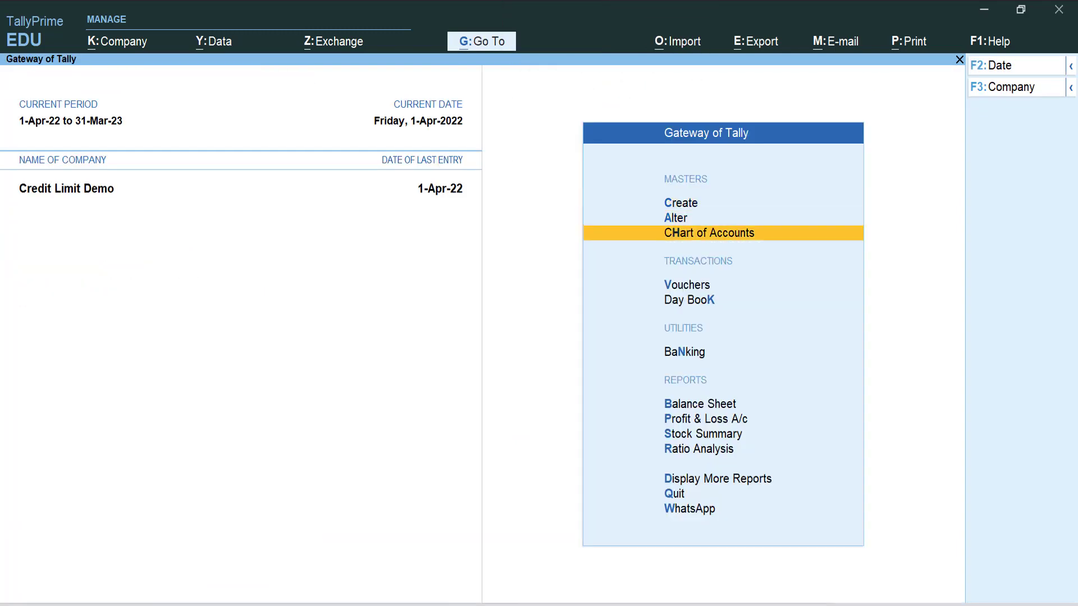
{"action": "key", "text": "Down"}
{"action": "key", "text": "Return"}
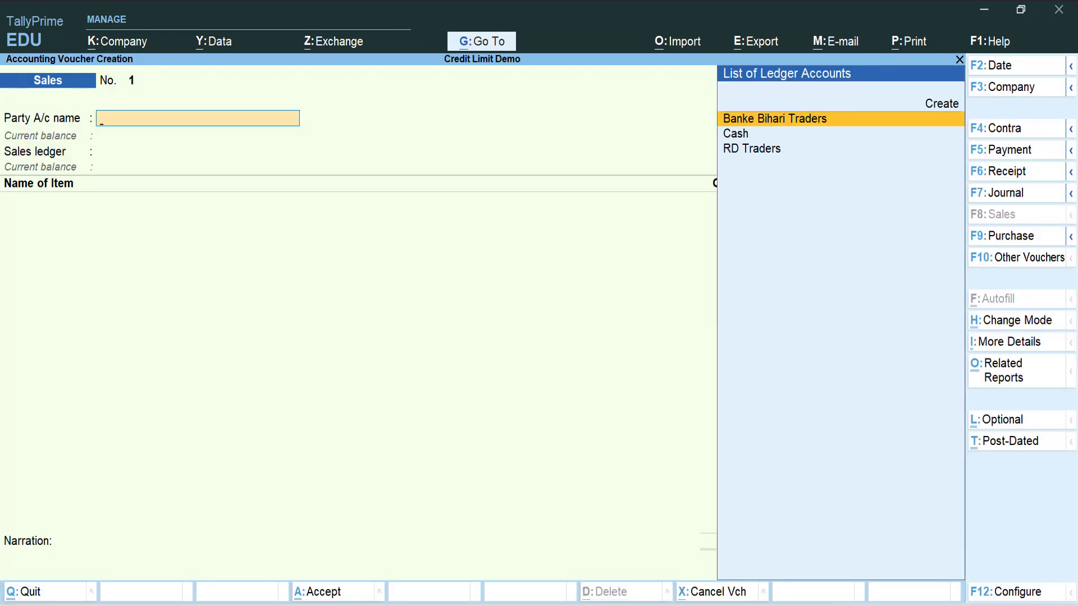
{"action": "key", "text": "Down"}
{"action": "key", "text": "Down"}
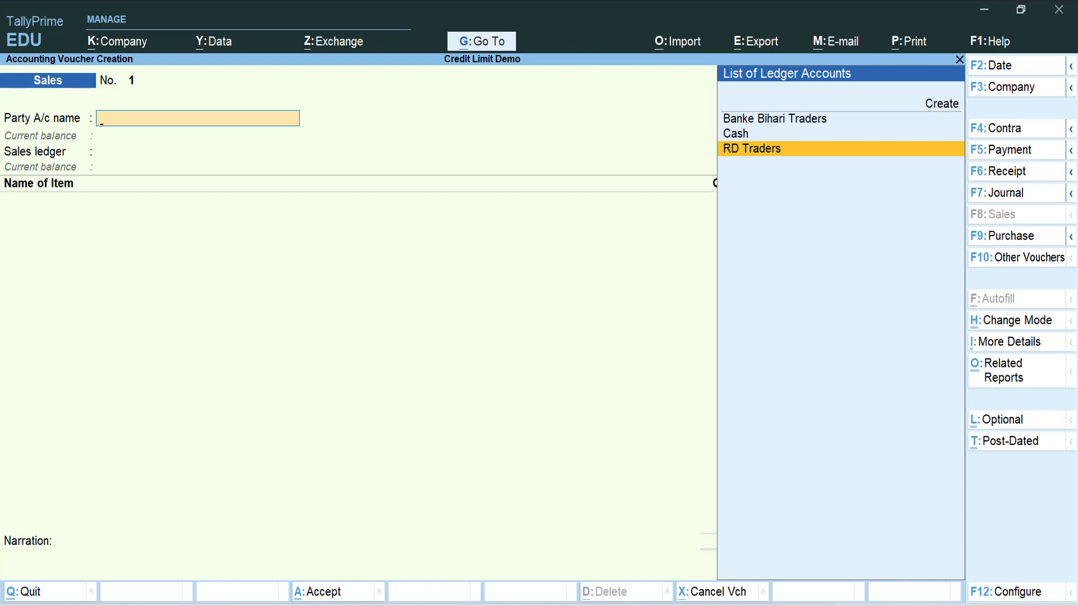
{"action": "key", "text": "Return"}
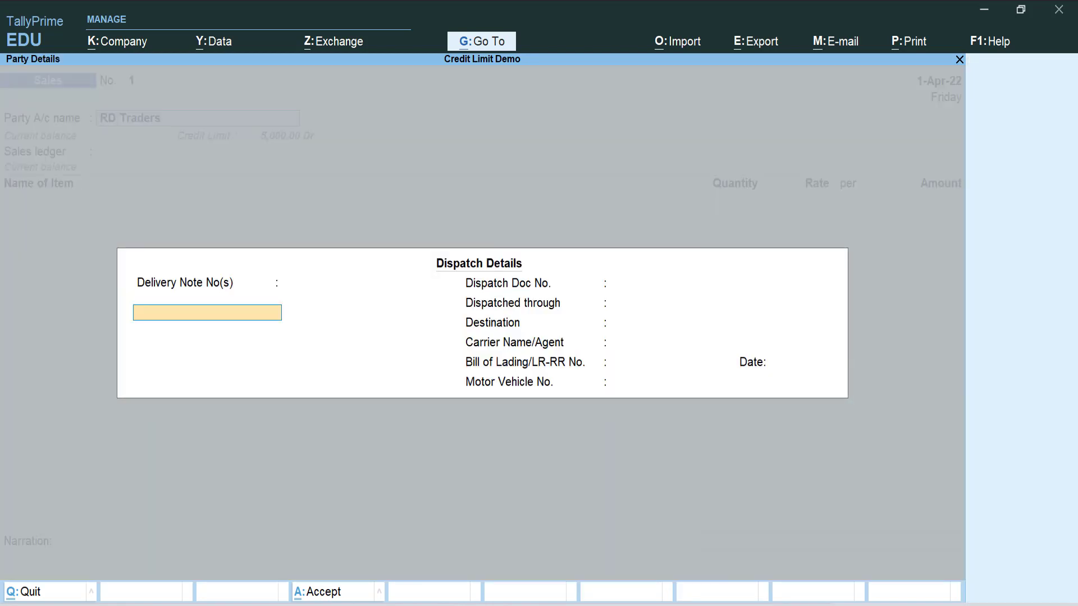
Accept the voucher's party details for RD Traders and choose Sales A/c as the sales ledger.
{"action": "key", "text": "ctrl"}
{"action": "key", "text": "Escape"}
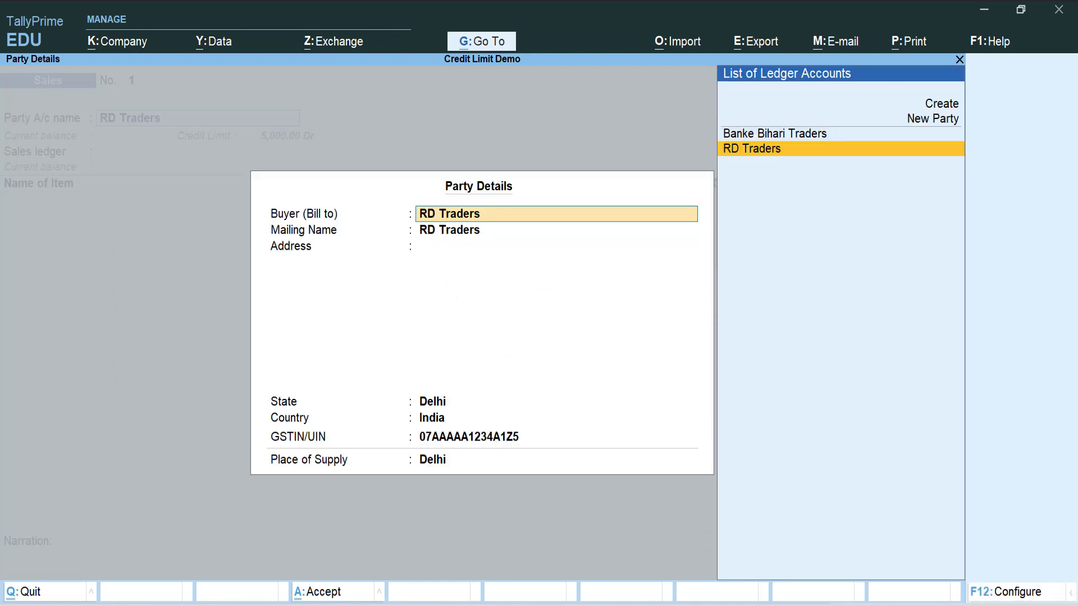
{"action": "key", "text": "ctrl"}
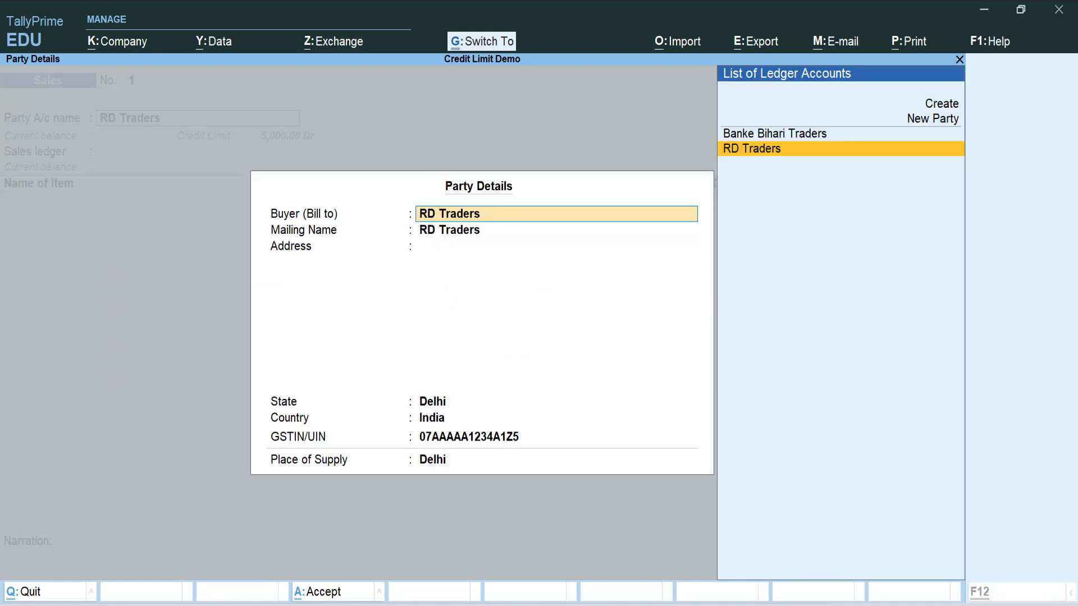
{"action": "key", "text": "ctrl+a"}
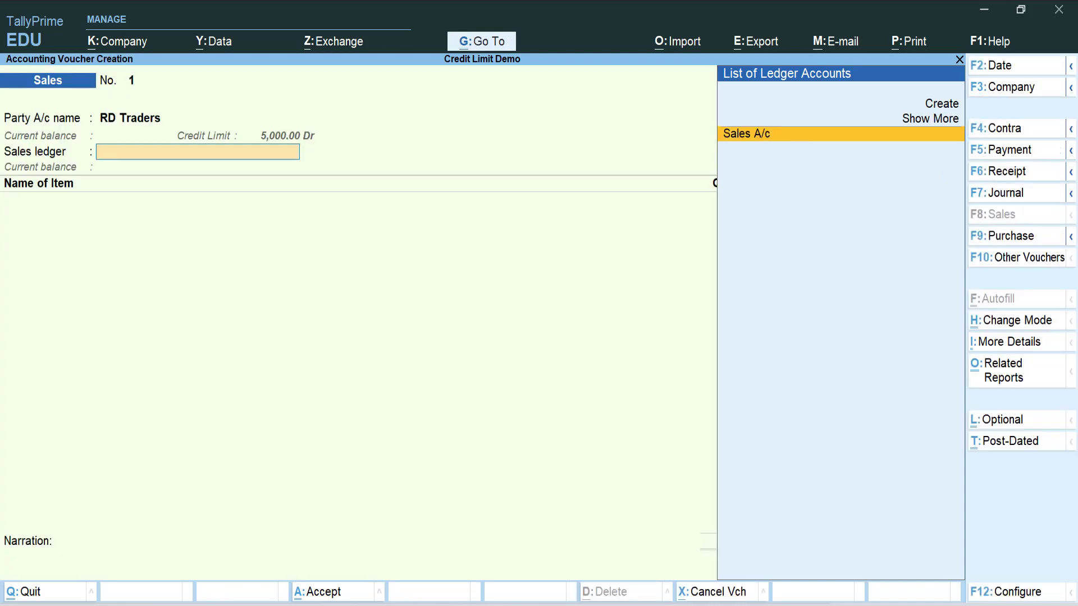
{"action": "key", "text": "Return"}
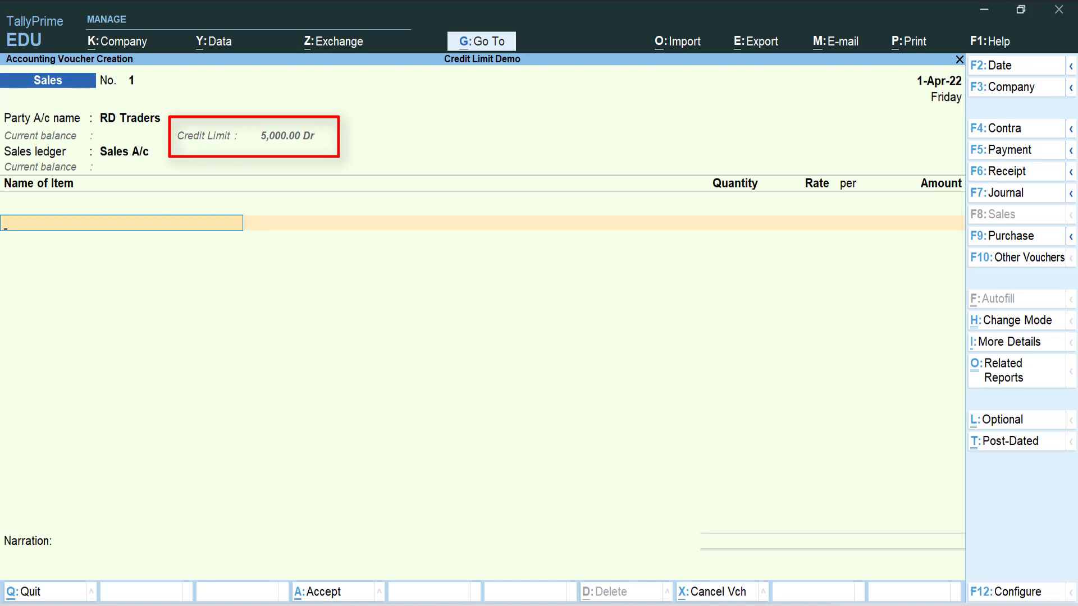
Add 50 Kgs of Rice at a rate of 110 per kg and try to save the sales voucher.
{"action": "type", "text": "Rice"}
{"action": "key", "text": "Return"}
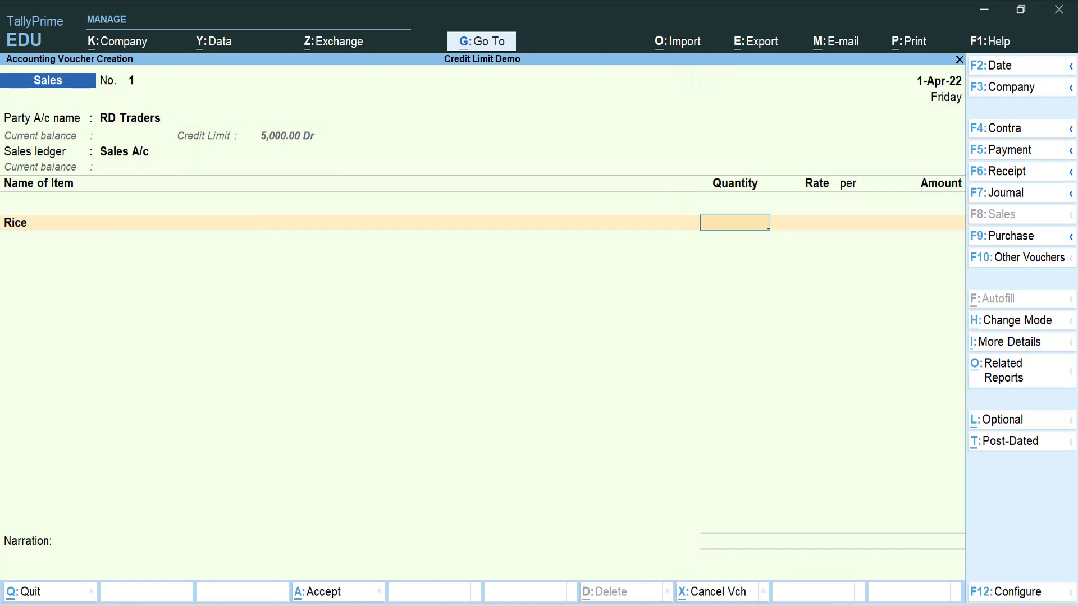
{"action": "type", "text": "50"}
{"action": "key", "text": "Return"}
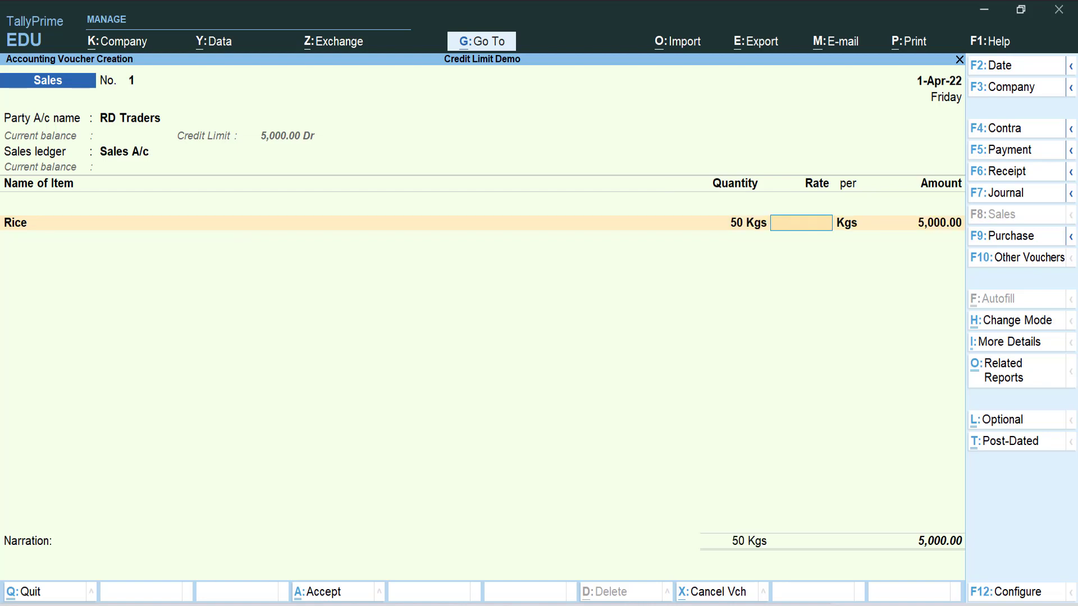
{"action": "type", "text": "110"}
{"action": "key", "text": "Return"}
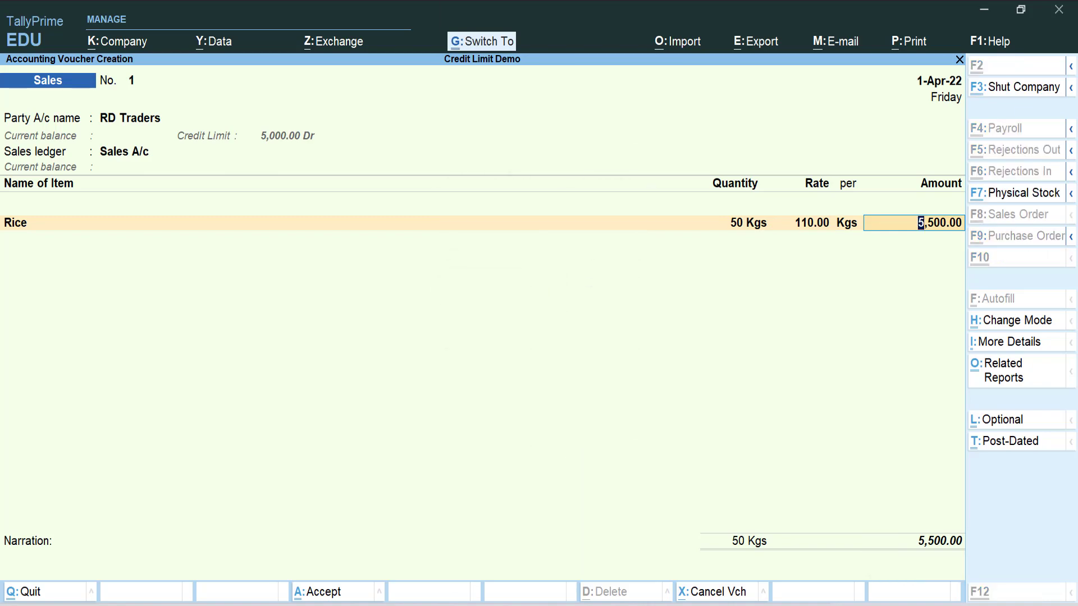
{"action": "key", "text": "ctrl+a"}
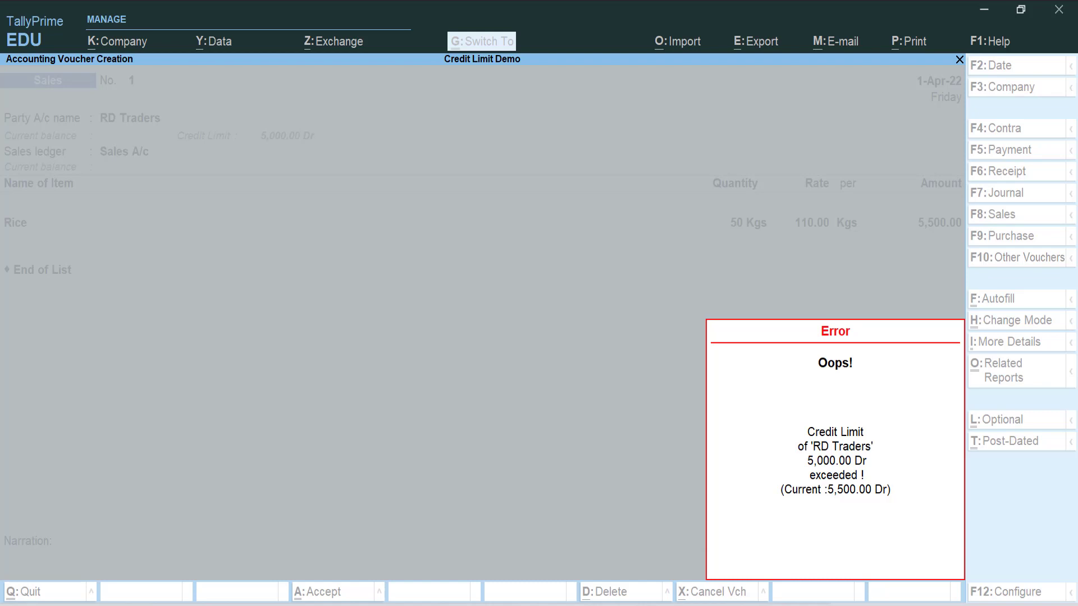
{"action": "key", "text": "Return"}
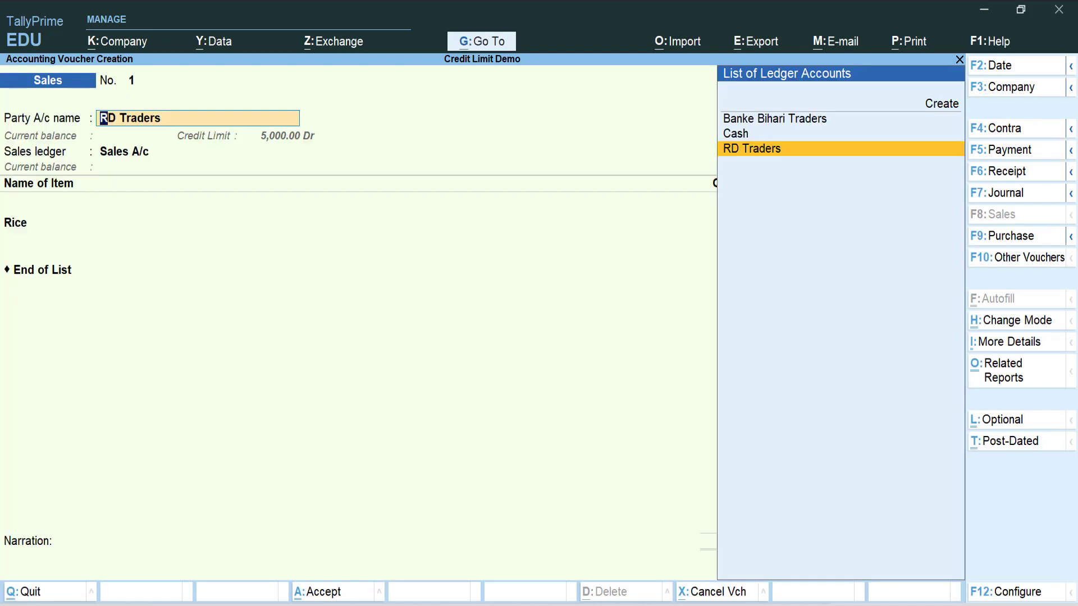
Change the Rice rate in the sales voucher to 80 per kg and save the voucher.
{"action": "key", "text": "Return"}
{"action": "key", "text": "Return"}
{"action": "key", "text": "Return"}
{"action": "key", "text": "Return"}
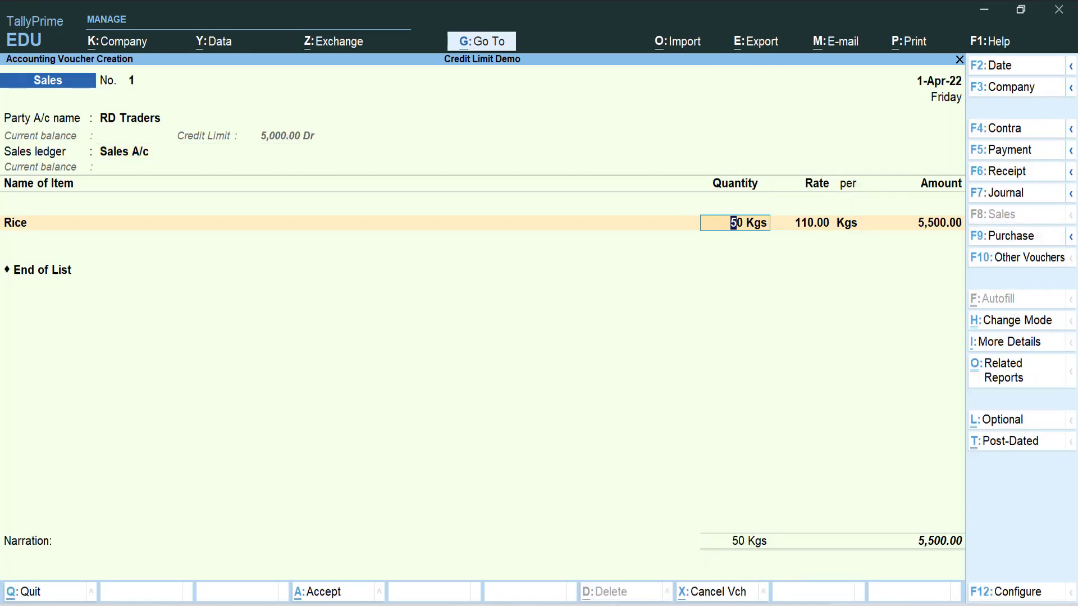
{"action": "key", "text": "Return"}
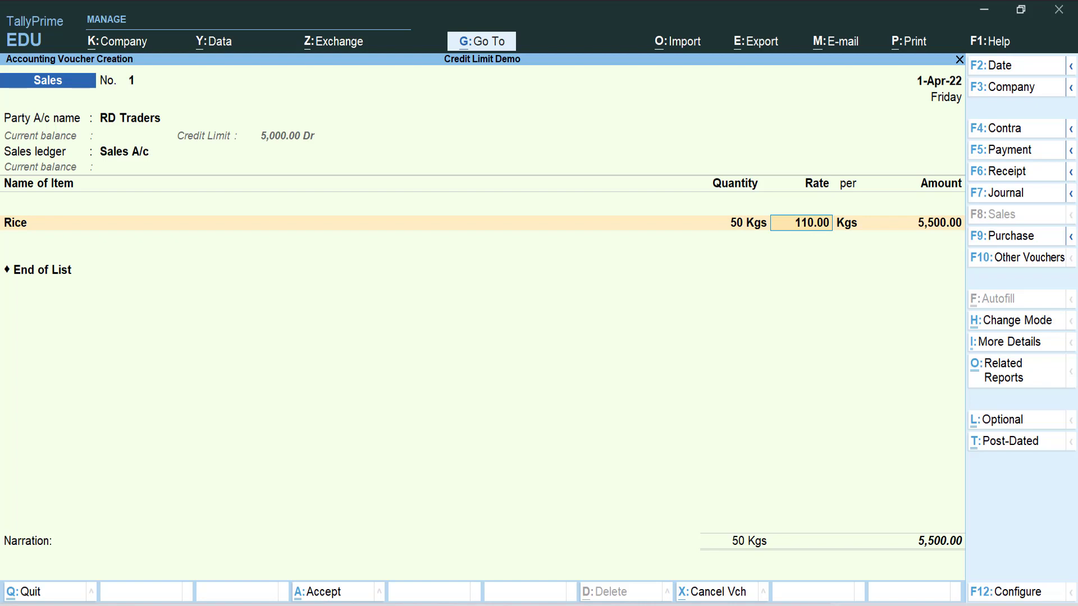
{"action": "type", "text": "80"}
{"action": "key", "text": "Return"}
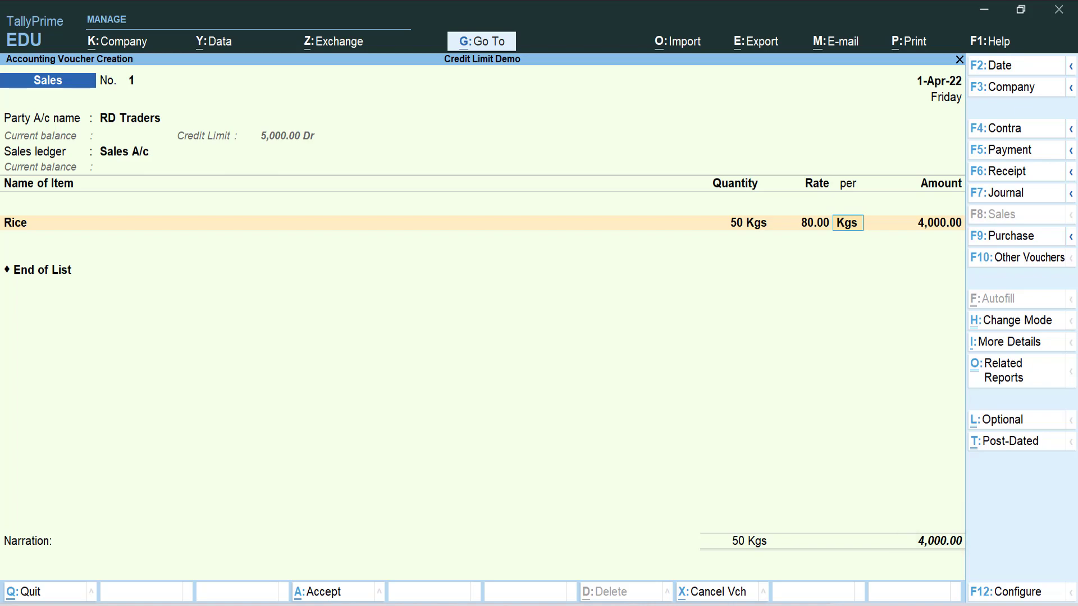
{"action": "key", "text": "ctrl"}
{"action": "key", "text": "ctrl"}
{"action": "key", "text": "ctrl+a"}
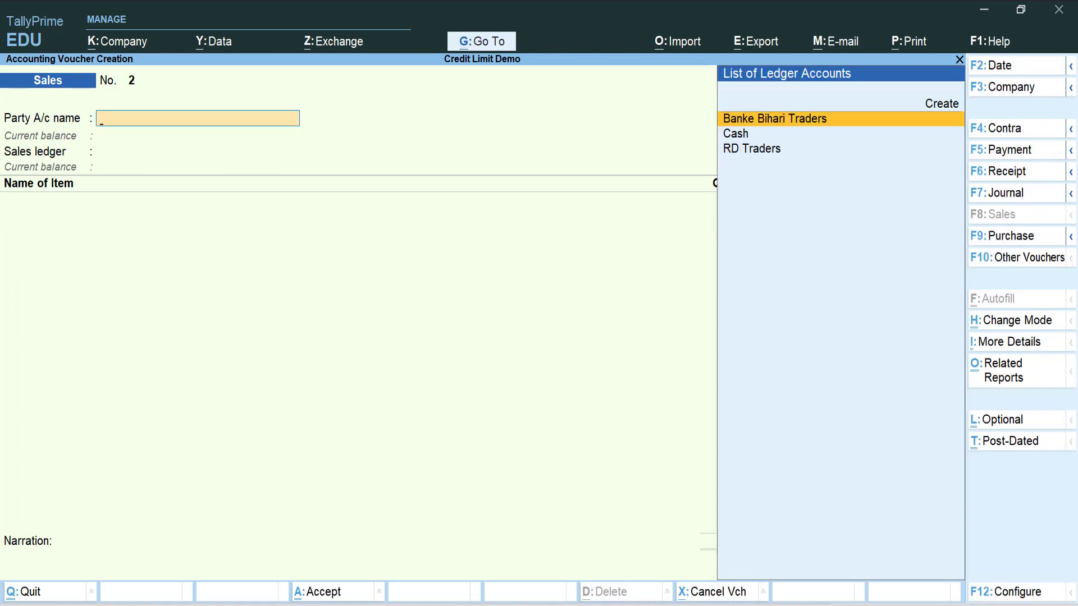